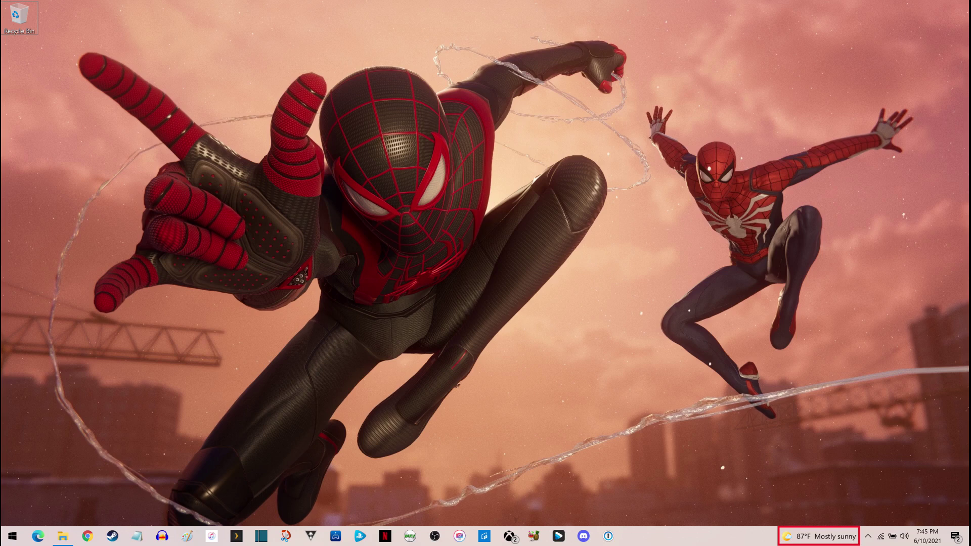
Bring up the taskbar's context menu to reach the News and interests options.
right_click(816, 536)
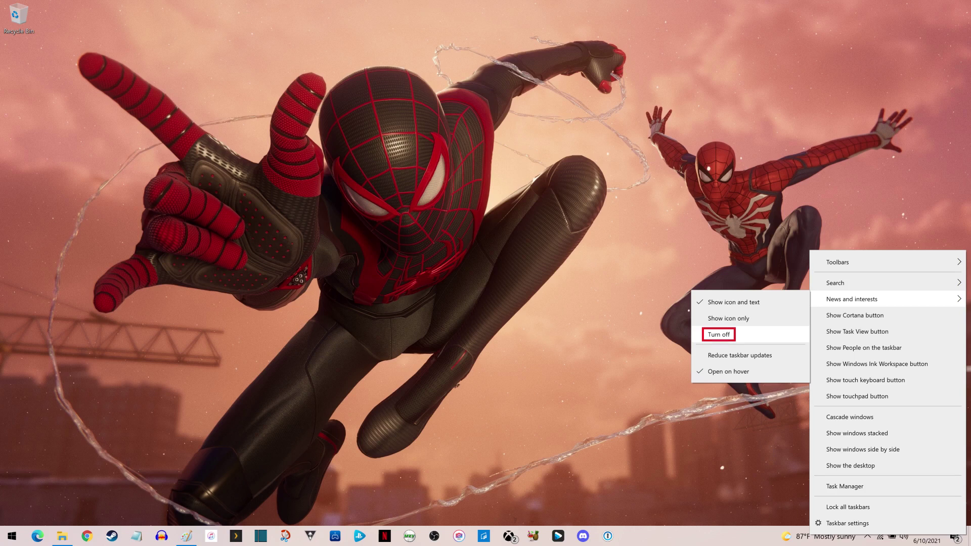
Turn off the News and interests widget so the weather disappears from the taskbar.
key(Return)
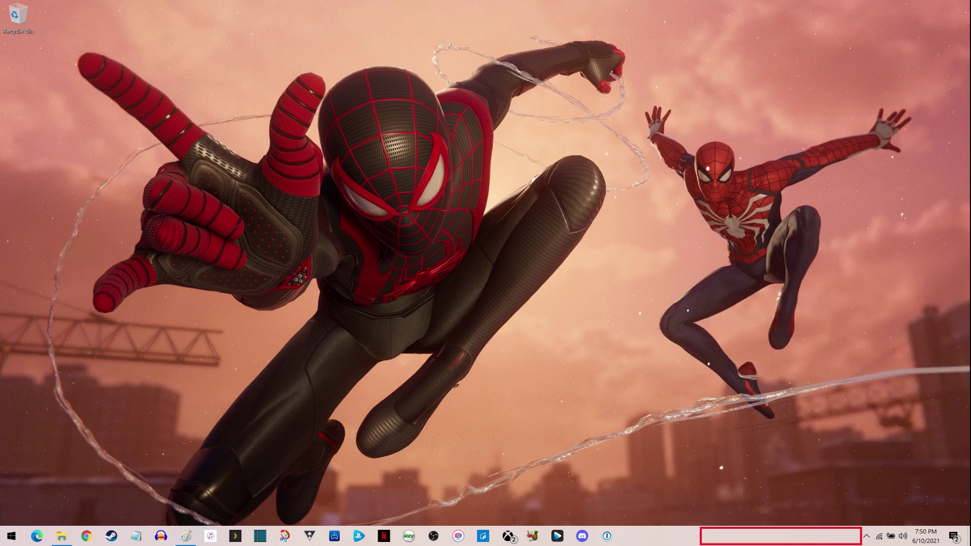